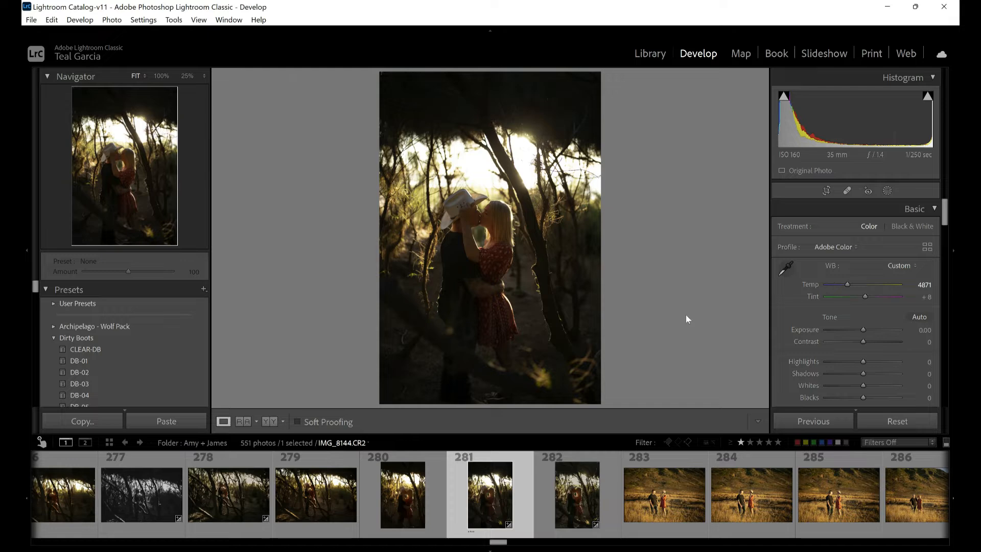
Step: Try raising the whole photo's exposure to +1.40, and undo the change
key(equal)
key(equal)
key(equal)
key(equal)
key(equal)
key(equal)
key(equal)
key(equal)
key(equal)
key(equal)
key(equal)
key(equal)
key(equal)
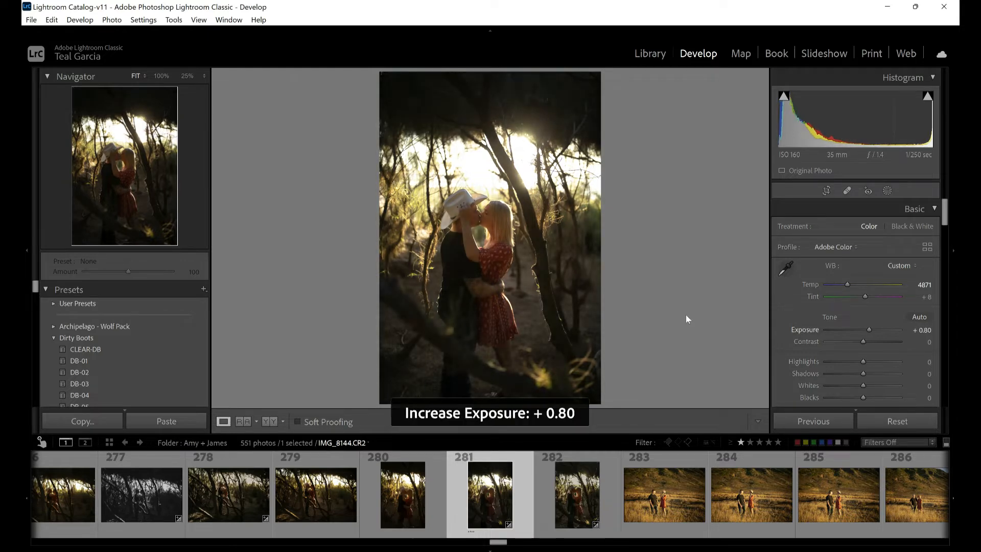
key(equal)
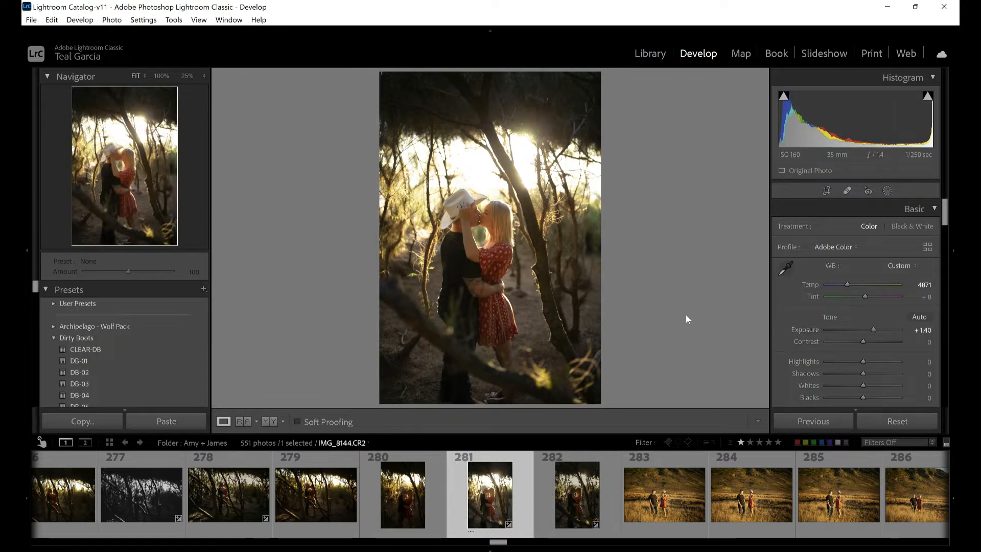
key(ctrl+z)
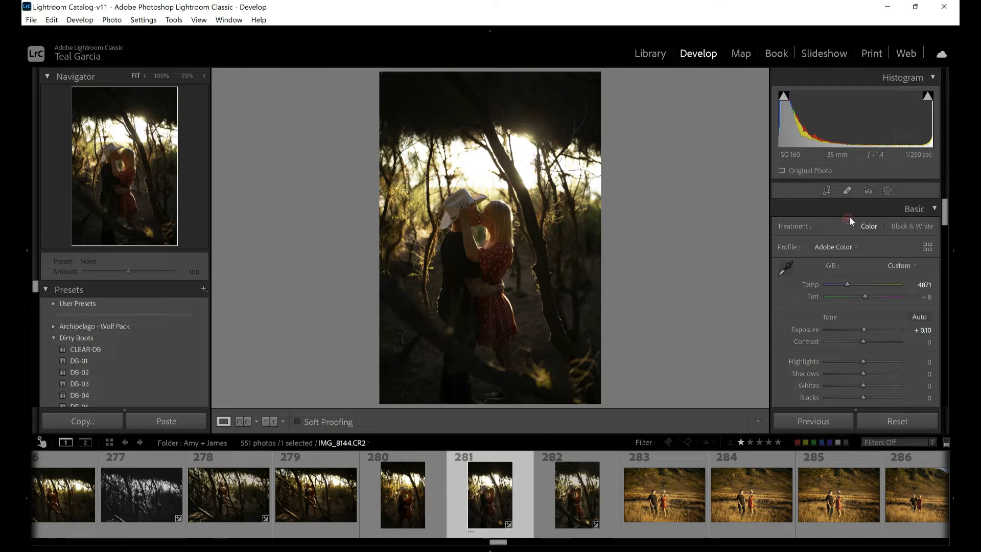
Step: Paint a brush mask over the dark foliage in the photo's upper-left corner
click(887, 191)
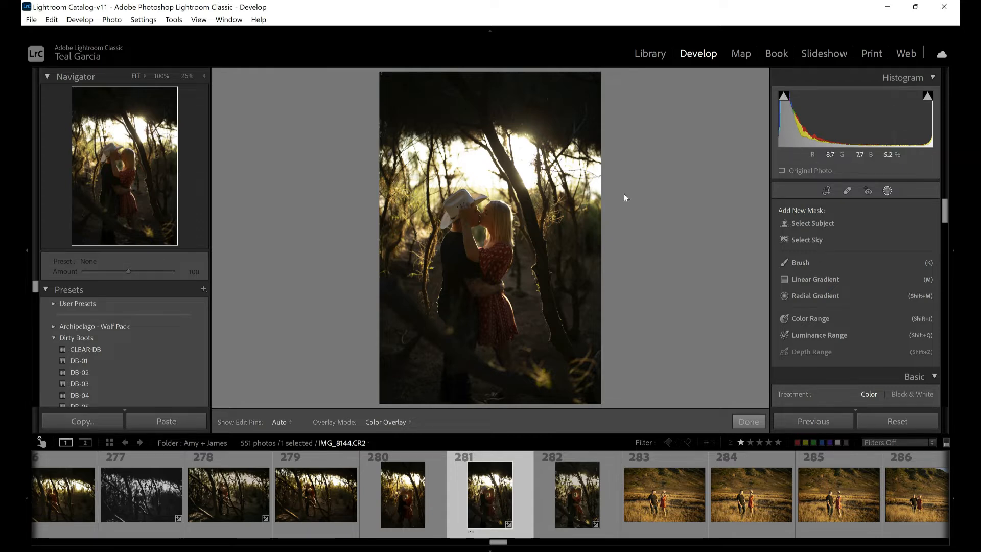
click(801, 263)
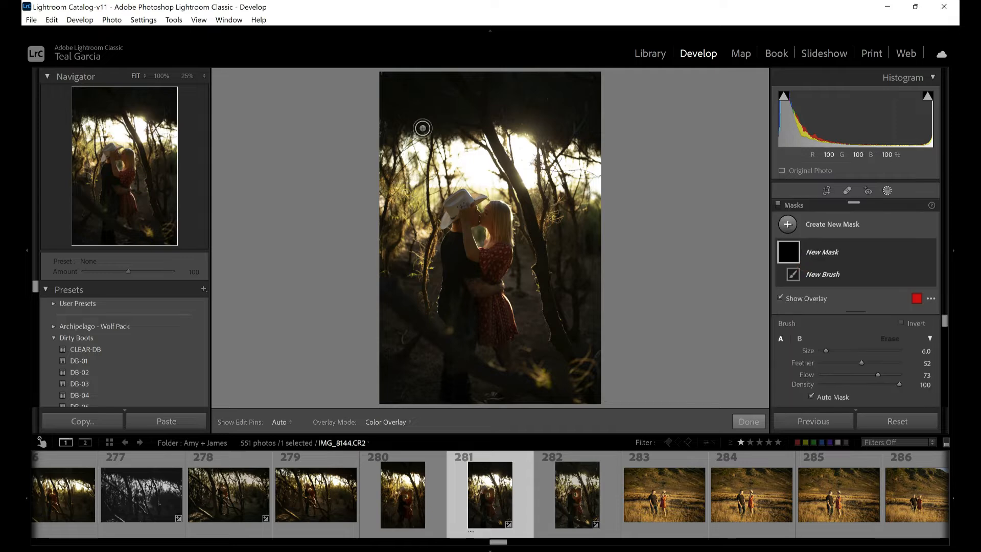
drag(422, 128, 485, 111)
mouse_move(390, 124)
mouse_down()
mouse_move(432, 83)
mouse_move(376, 75)
mouse_move(399, 82)
mouse_up()
Step: Try lowering the brush mask's exposure to −3.77 without the overlay, and undo the brush edits
scroll(854, 375, down, 5)
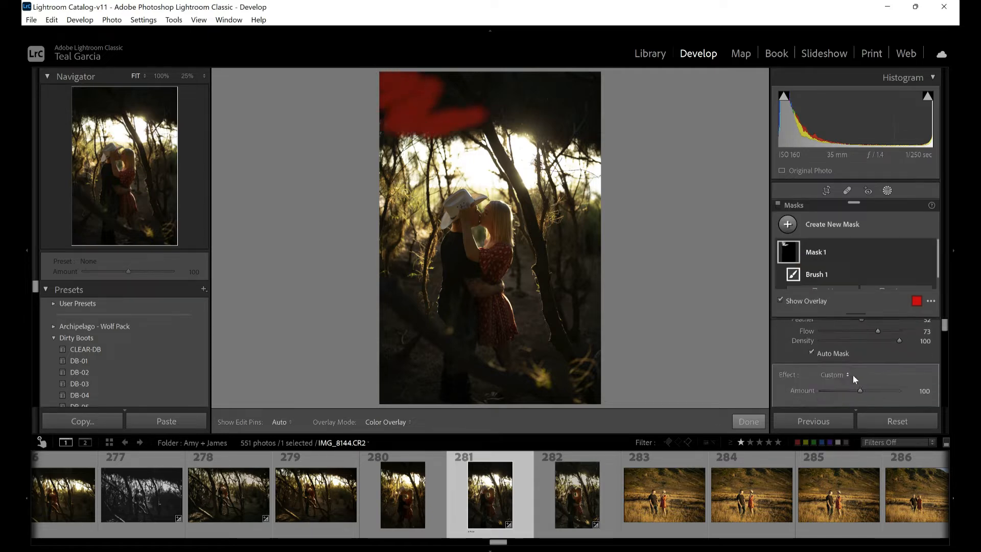
scroll(854, 375, down, 2)
drag(855, 383, 892, 387)
key(o)
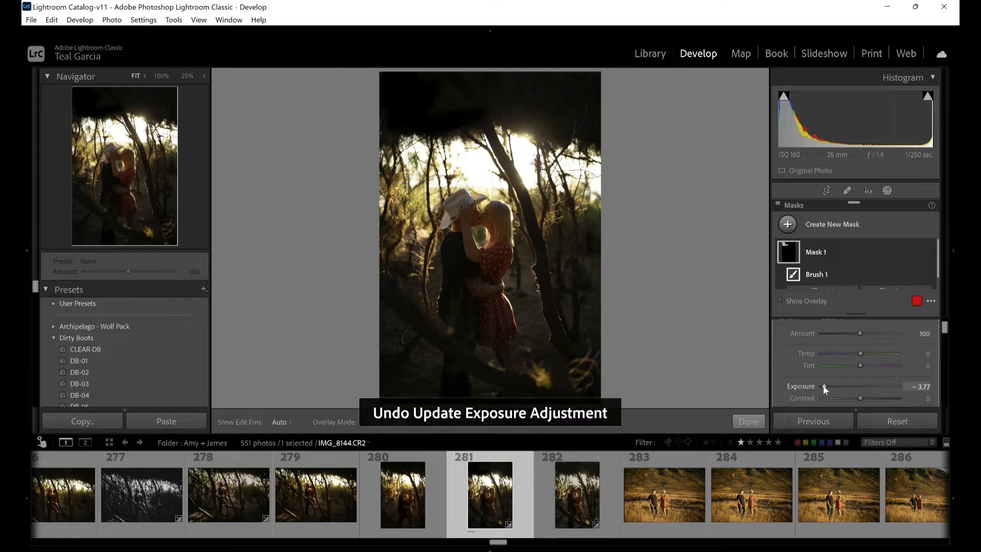
key(ctrl+z)
key(ctrl+z)
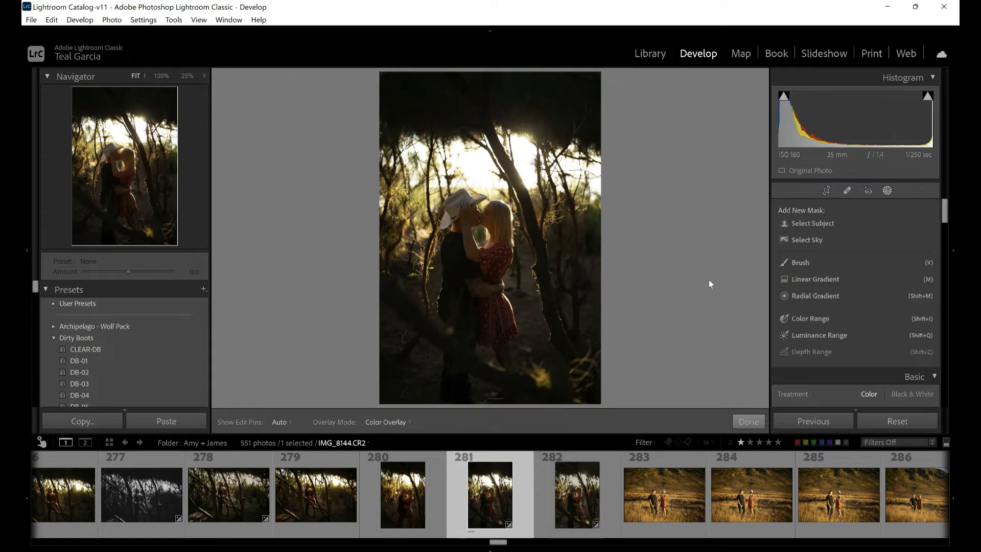
Step: Create a Select Subject mask for the couple and hide the filmstrip to enlarge the photo
click(826, 224)
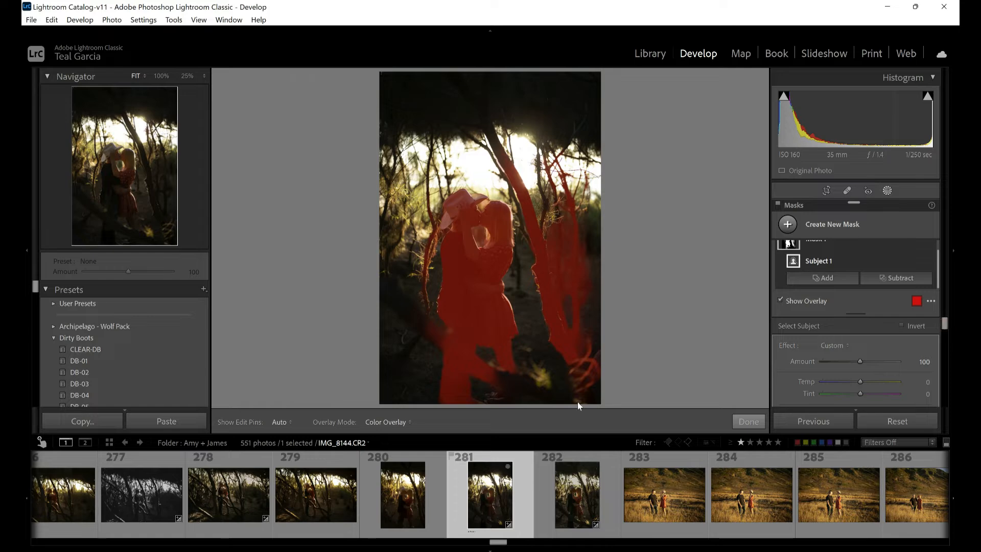
click(495, 547)
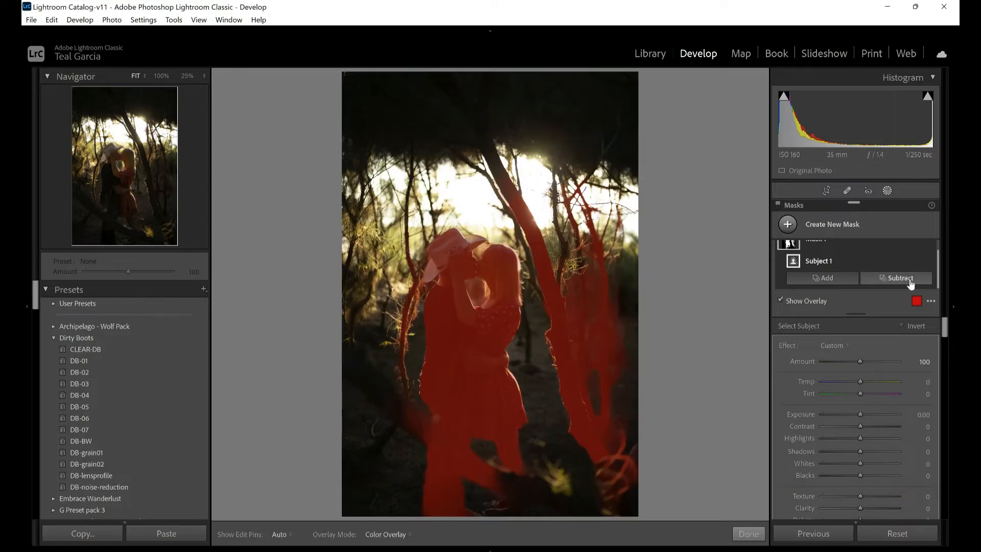
scroll(933, 285, up, 1)
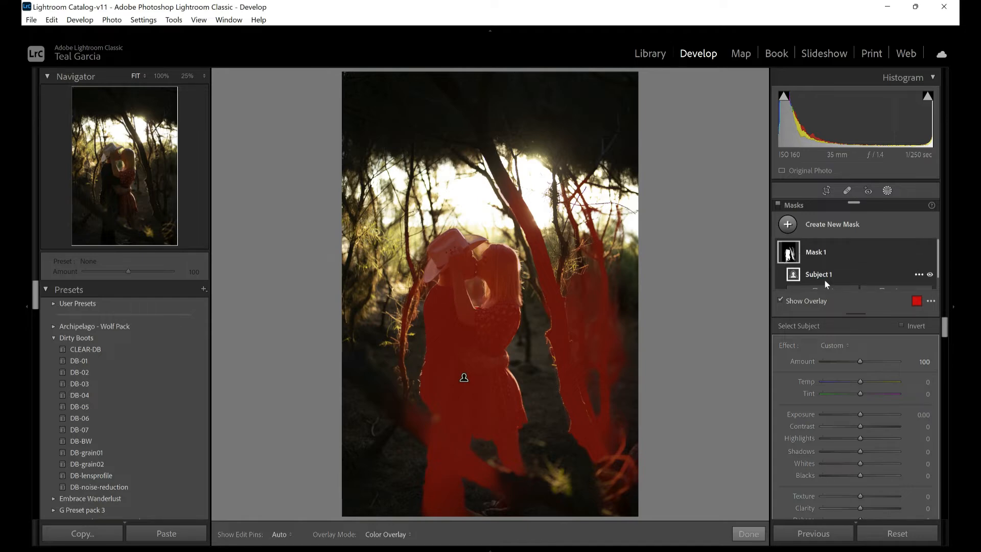
scroll(824, 282, down, 1)
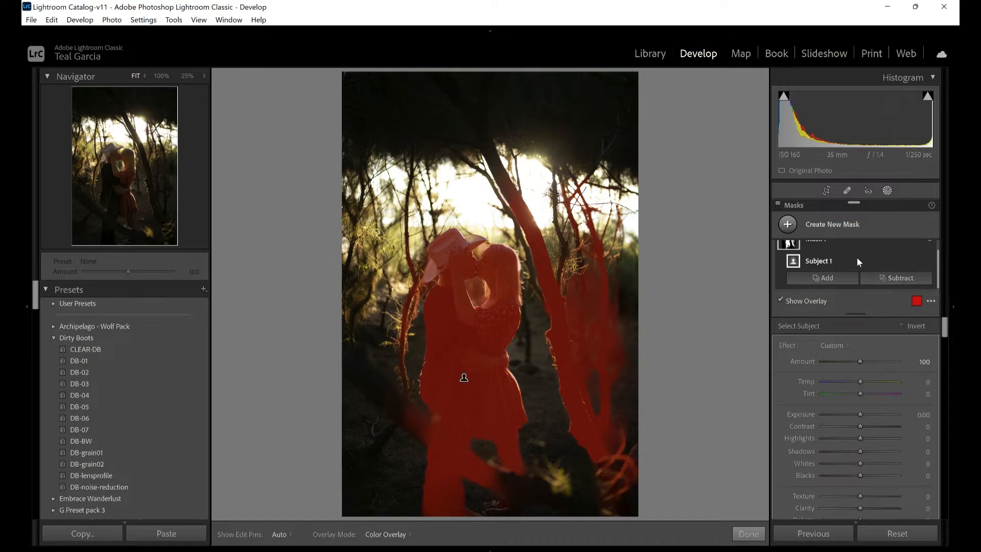
Step: Subtract the tree trunk and branches to the right of the couple from the subject mask with a size 12 brush
click(898, 279)
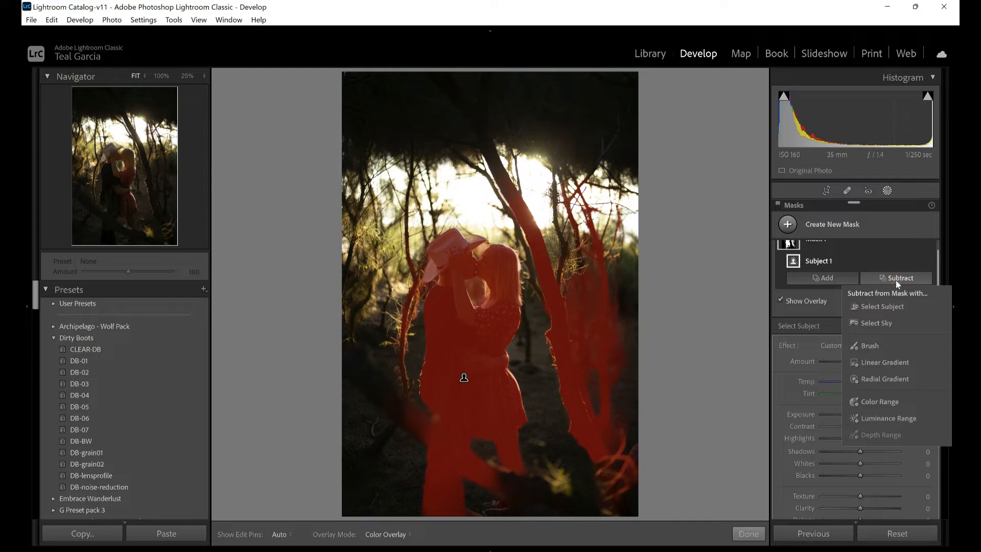
click(872, 345)
scroll(546, 264, up, 5)
mouse_move(546, 264)
mouse_down()
mouse_move(525, 197)
mouse_move(557, 278)
mouse_move(565, 341)
mouse_up()
mouse_move(551, 230)
mouse_down()
mouse_move(522, 194)
mouse_move(566, 292)
mouse_up()
mouse_move(590, 496)
mouse_down()
mouse_move(560, 359)
mouse_move(620, 351)
mouse_move(608, 462)
mouse_move(618, 404)
mouse_move(595, 295)
mouse_move(572, 366)
mouse_up()
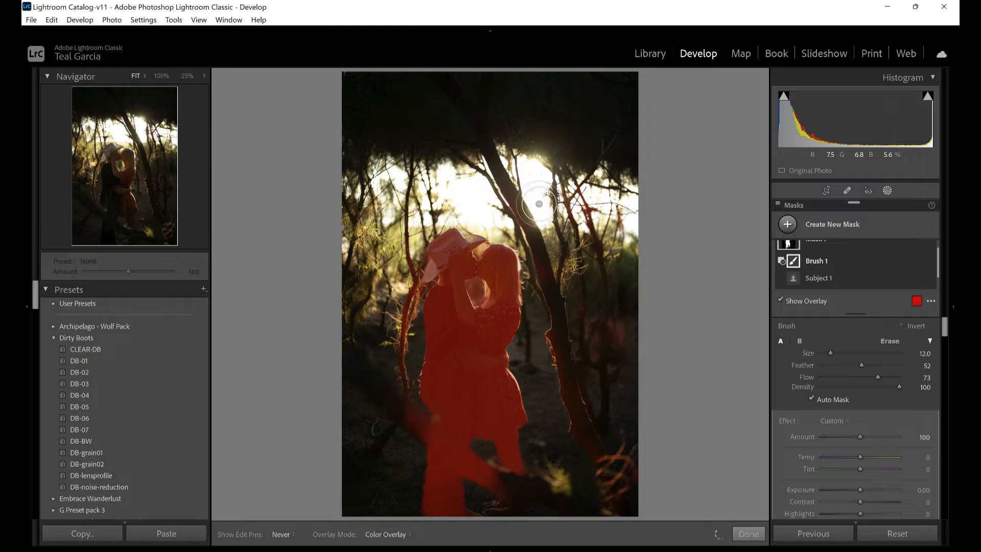
mouse_move(593, 361)
mouse_down()
mouse_move(572, 341)
mouse_move(568, 434)
mouse_move(610, 387)
mouse_move(593, 333)
mouse_move(604, 510)
mouse_move(619, 463)
mouse_move(606, 466)
mouse_move(595, 363)
mouse_move(601, 270)
mouse_move(612, 269)
mouse_move(601, 189)
mouse_up()
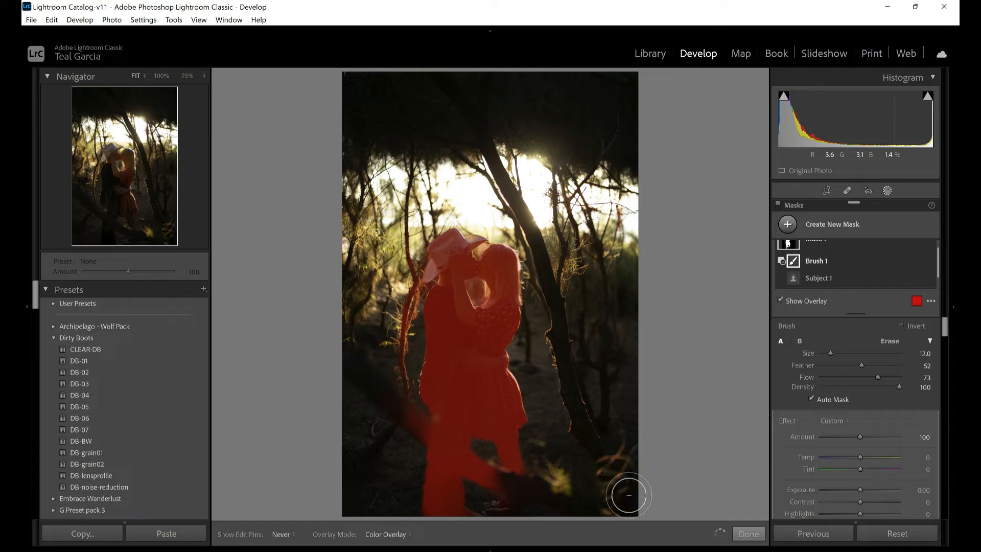
Step: Subtract the thin branch to the left of the couple from the mask, reducing the brush size to 5
drag(402, 322, 392, 313)
scroll(393, 313, down, 3)
mouse_move(402, 260)
mouse_down()
mouse_move(406, 376)
mouse_move(405, 262)
mouse_up()
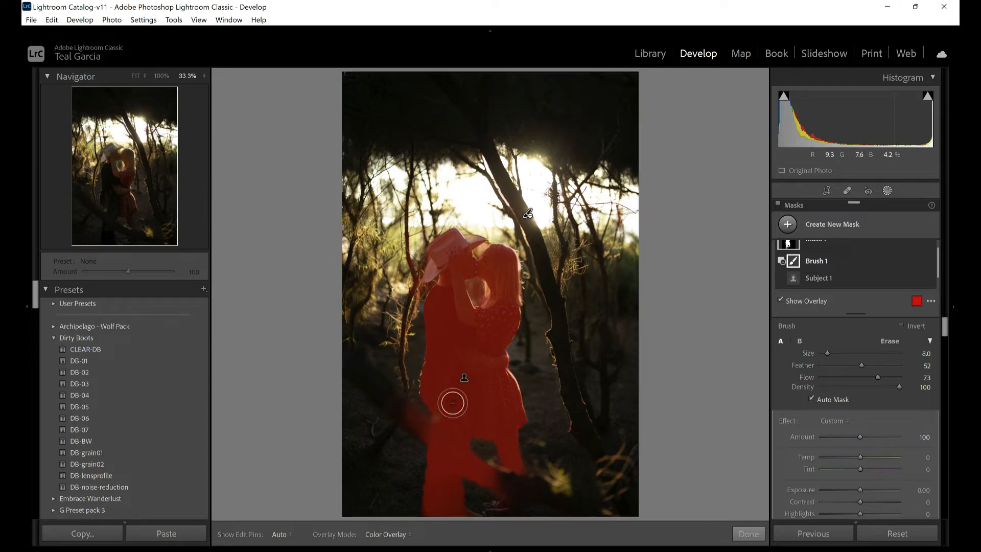
scroll(441, 237, down, 3)
mouse_move(411, 260)
mouse_down()
mouse_move(401, 229)
mouse_move(410, 288)
mouse_move(400, 385)
mouse_move(414, 434)
mouse_move(422, 425)
mouse_up()
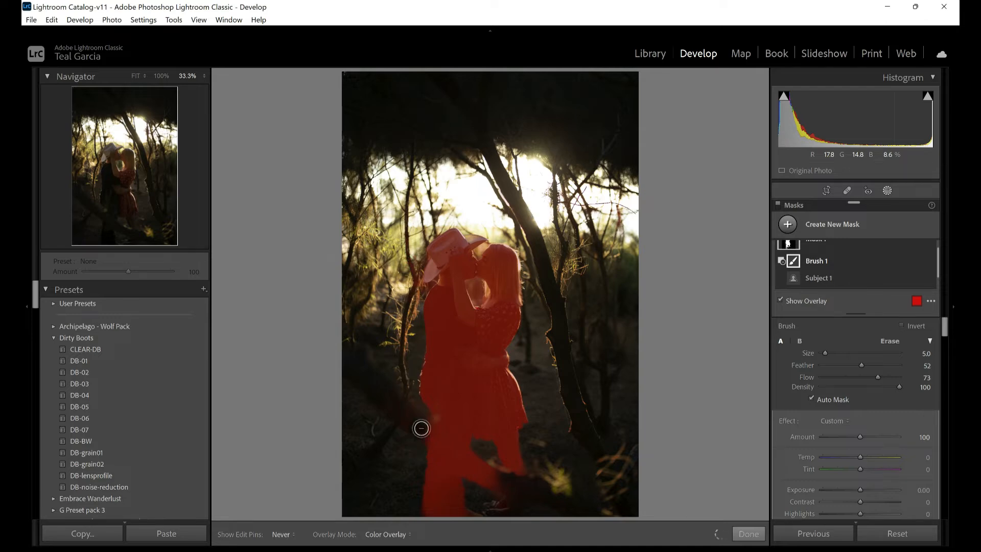
Step: Subtract the blurred foreground branch crossing the couple's legs from the mask with the size 5 brush
key(h)
key(h)
mouse_move(425, 437)
mouse_down()
mouse_move(482, 474)
mouse_move(418, 423)
mouse_move(492, 472)
mouse_move(408, 413)
mouse_move(495, 481)
mouse_move(407, 436)
mouse_move(481, 485)
mouse_move(399, 426)
mouse_move(487, 479)
mouse_move(400, 415)
mouse_move(506, 486)
mouse_move(419, 432)
mouse_move(500, 487)
mouse_move(470, 465)
mouse_move(472, 457)
mouse_move(490, 471)
mouse_move(475, 453)
mouse_move(494, 476)
mouse_move(495, 484)
mouse_move(486, 479)
mouse_move(492, 496)
mouse_move(413, 433)
mouse_move(440, 446)
mouse_up()
key(h)
key(h)
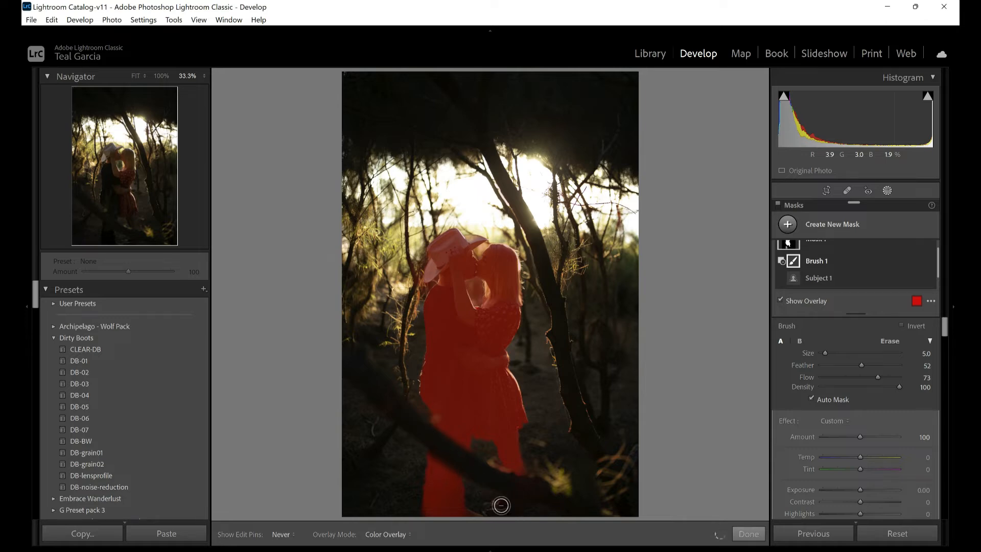
Step: Subtract the background gap between the couple and the spill around the hat's edge using a size 2 brush
key(h)
key(bracketleft)
drag(475, 286, 479, 303)
key(h)
mouse_move(468, 283)
mouse_down()
mouse_move(474, 304)
mouse_move(472, 285)
mouse_move(476, 302)
mouse_move(479, 293)
mouse_up()
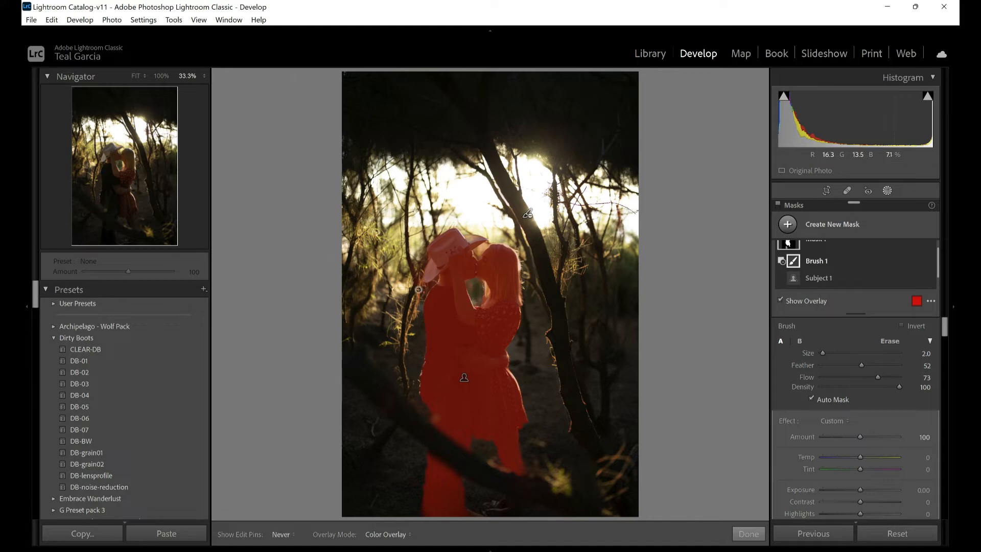
mouse_move(418, 289)
mouse_down()
mouse_move(418, 279)
mouse_move(435, 282)
mouse_up()
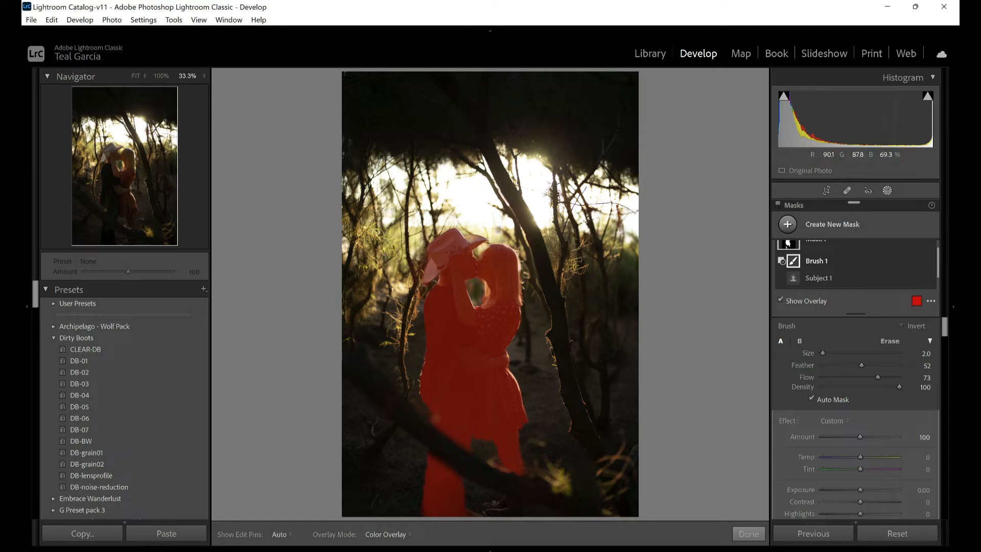
mouse_move(471, 293)
mouse_down()
mouse_move(481, 297)
mouse_move(478, 279)
mouse_move(475, 297)
mouse_up()
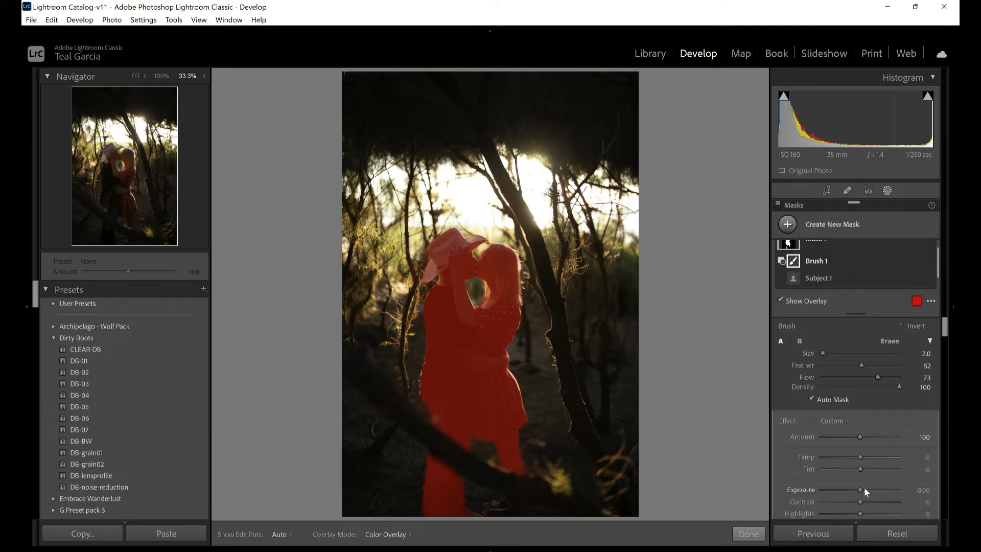
Step: Hide the mask overlay and set the couple mask's exposure to 0.89
key(o)
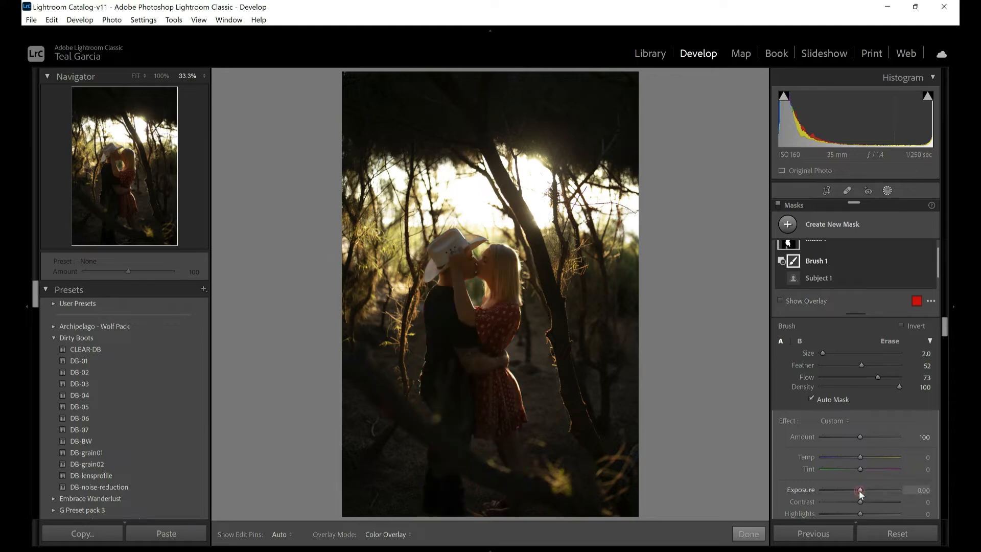
drag(860, 492, 866, 491)
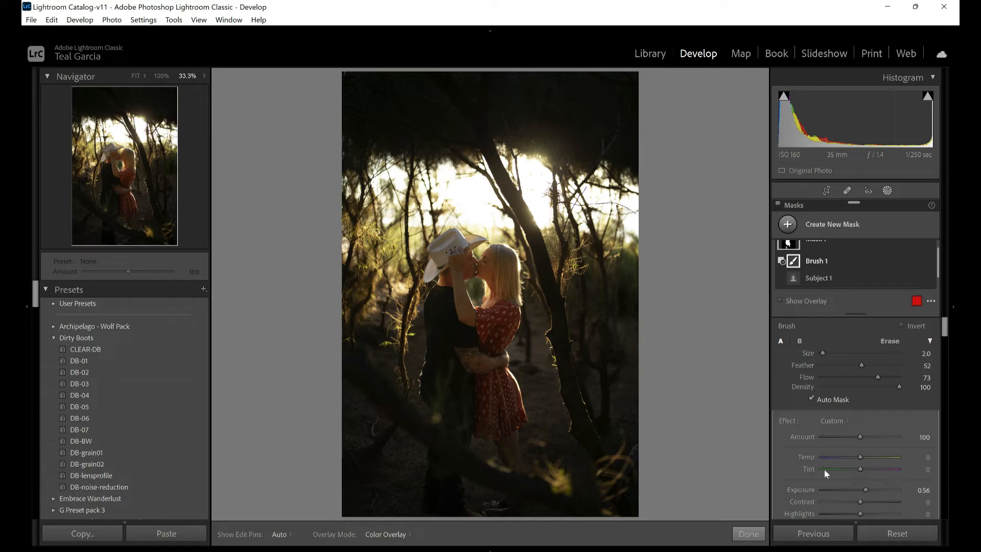
drag(866, 490, 874, 492)
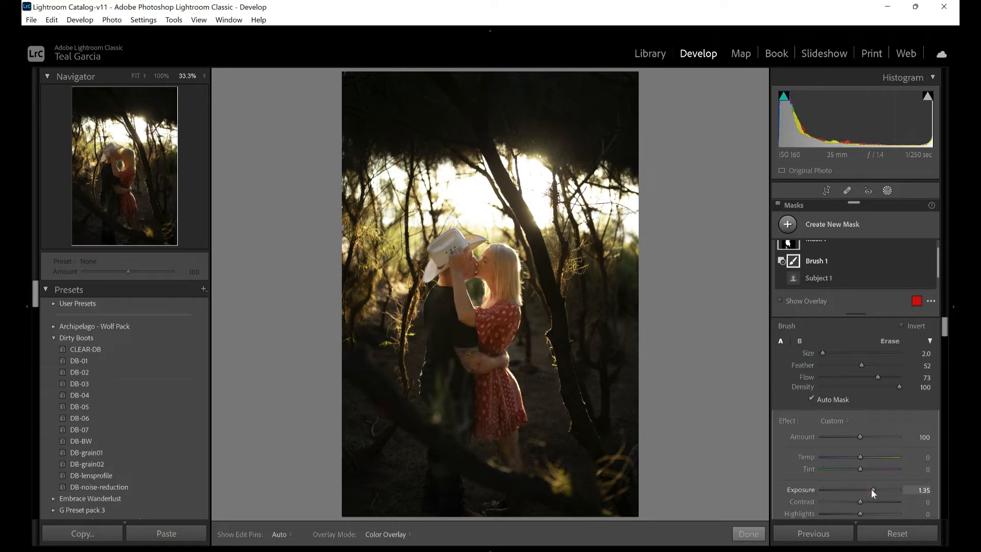
drag(873, 489, 869, 491)
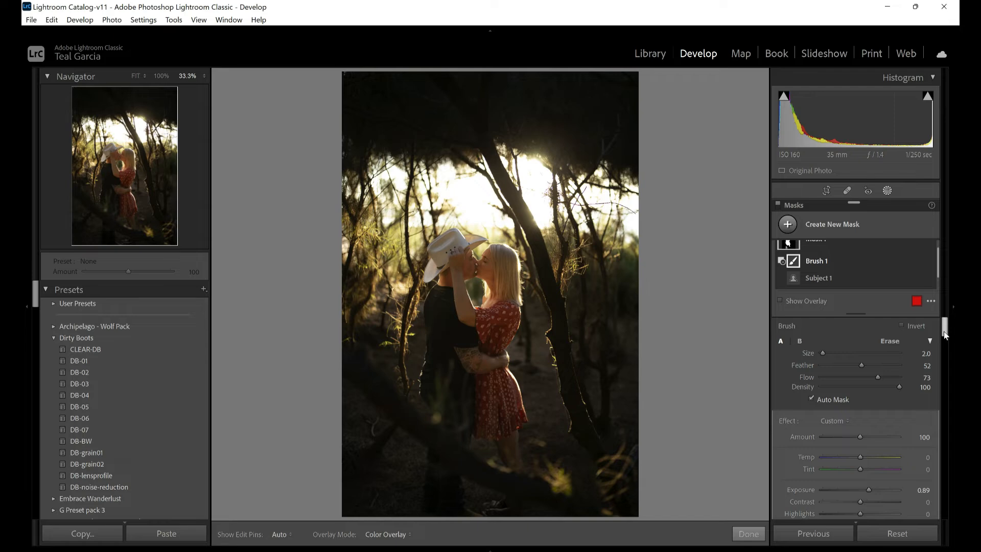
Step: Set the couple mask's shadows to −17 and finish masking
drag(944, 332, 944, 337)
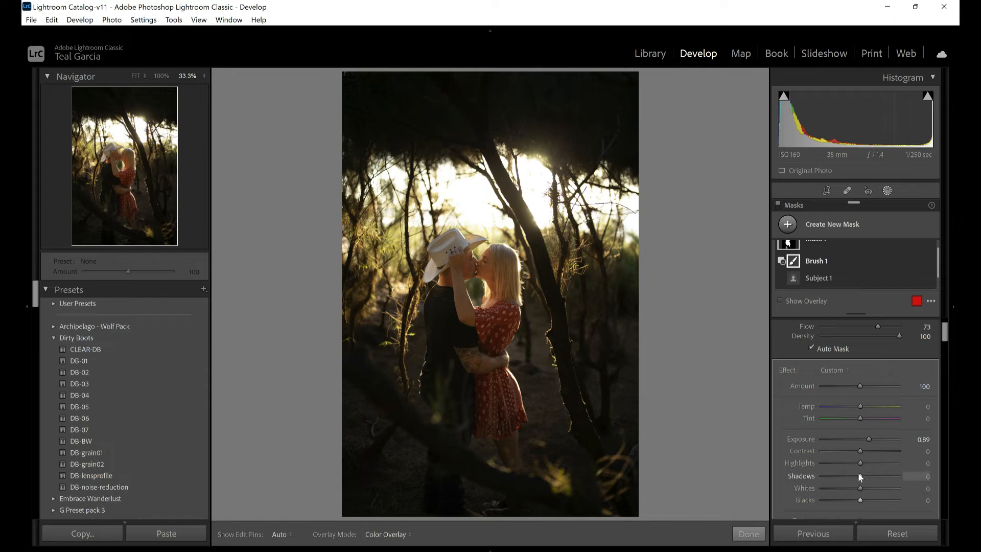
drag(861, 477, 855, 476)
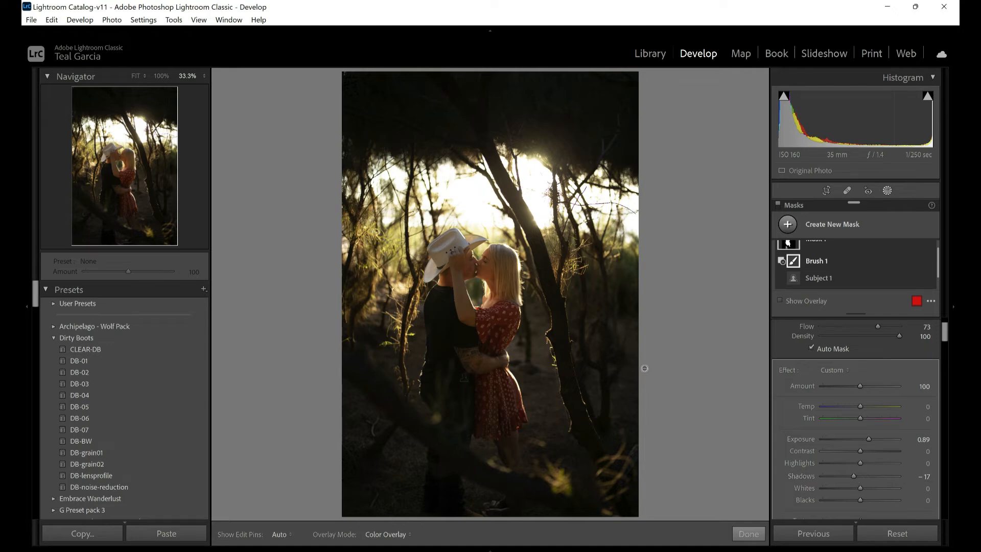
key(ctrl+minus)
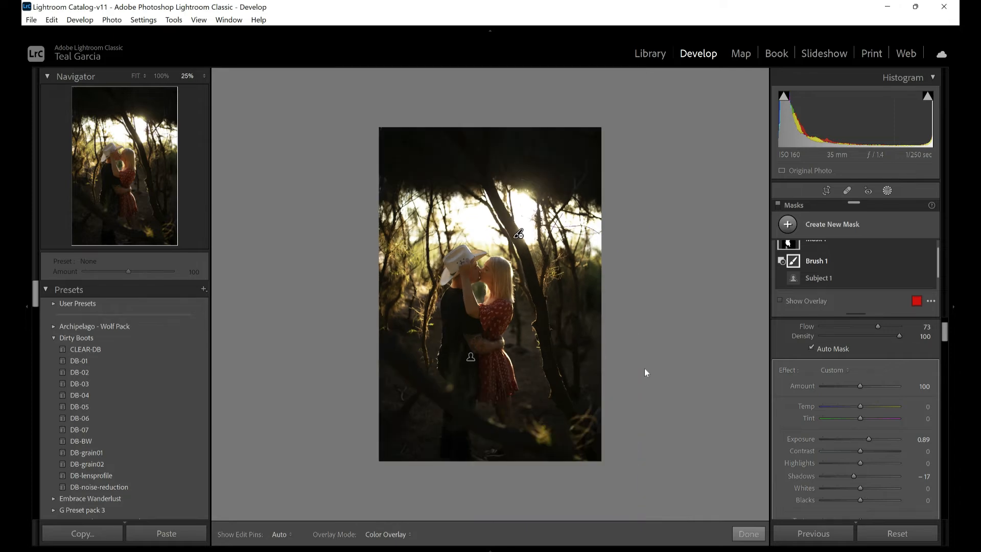
click(749, 534)
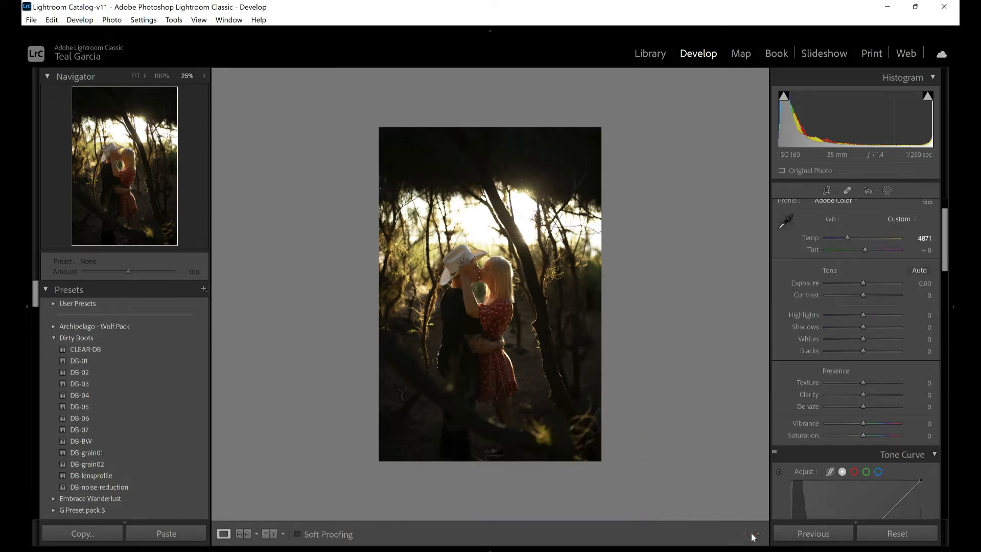
Step: Restore the filmstrip and compare the before and after versions side by side, examining the couple up close
key(F6)
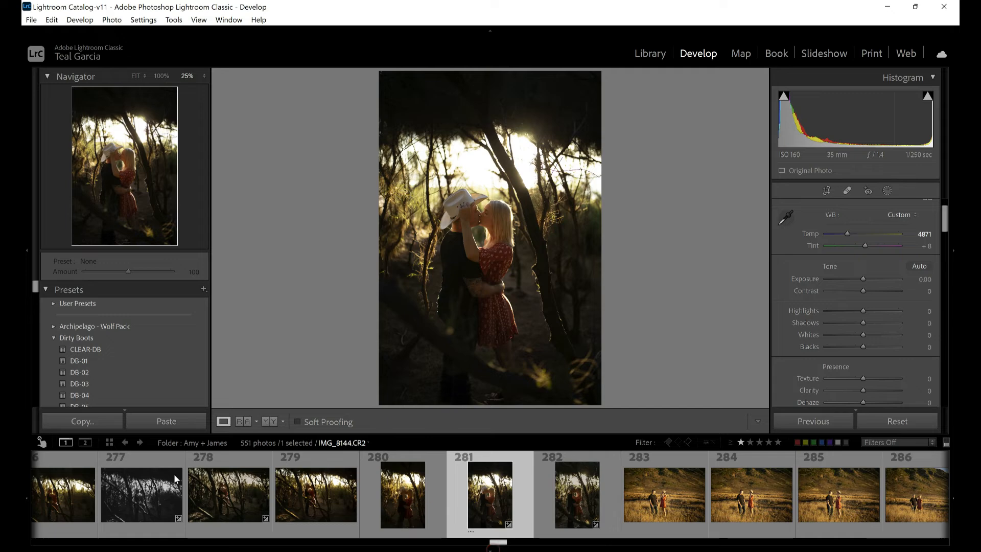
click(273, 422)
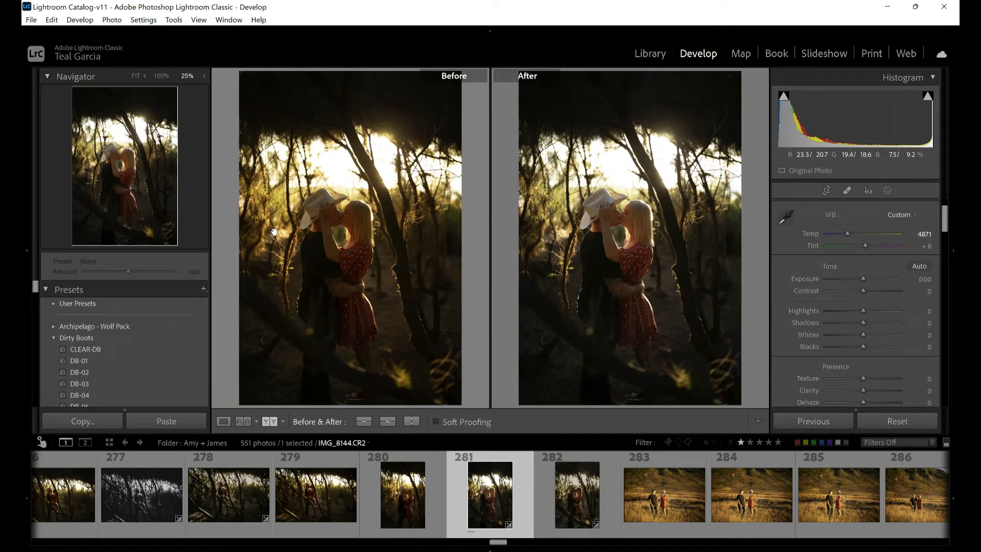
click(274, 232)
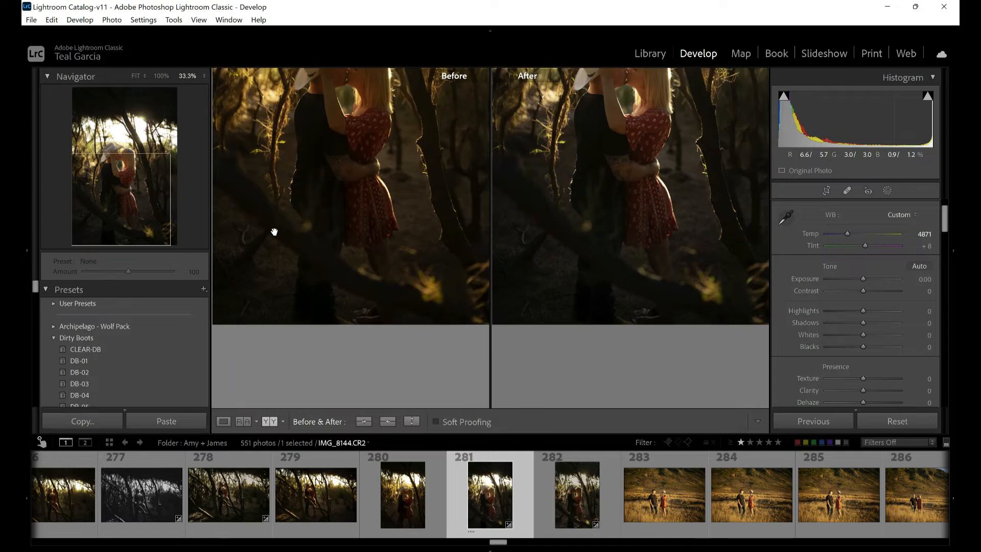
key(ctrl+equal)
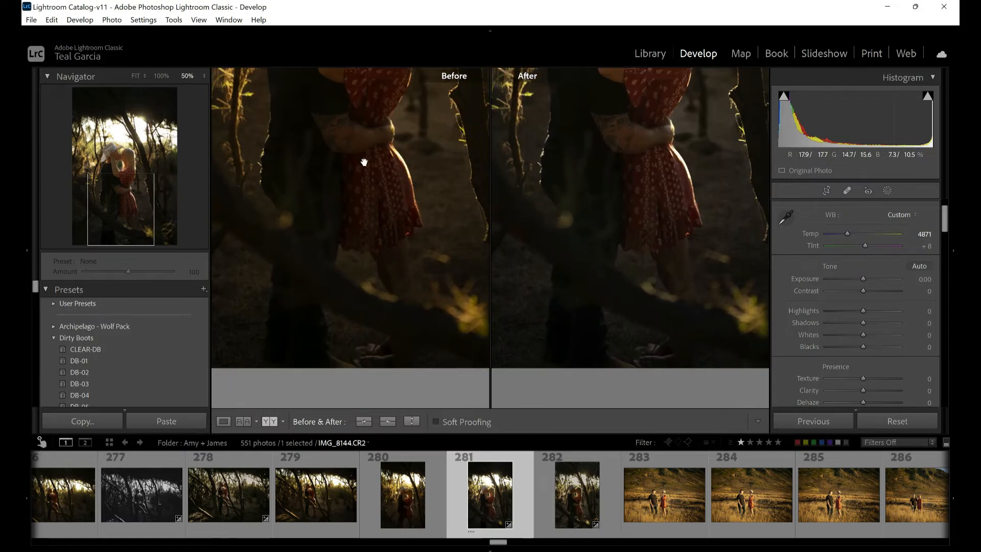
drag(413, 179, 416, 348)
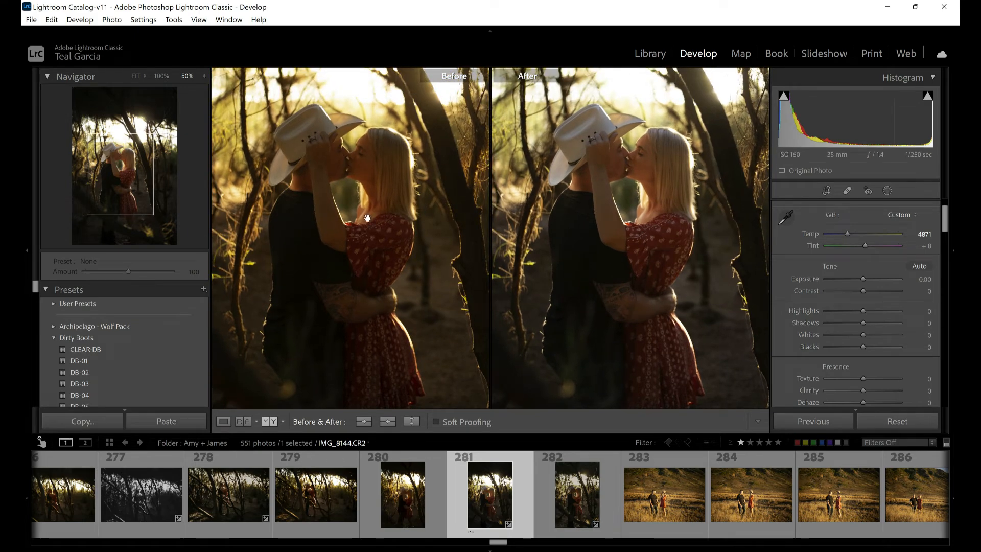
key(ctrl+minus)
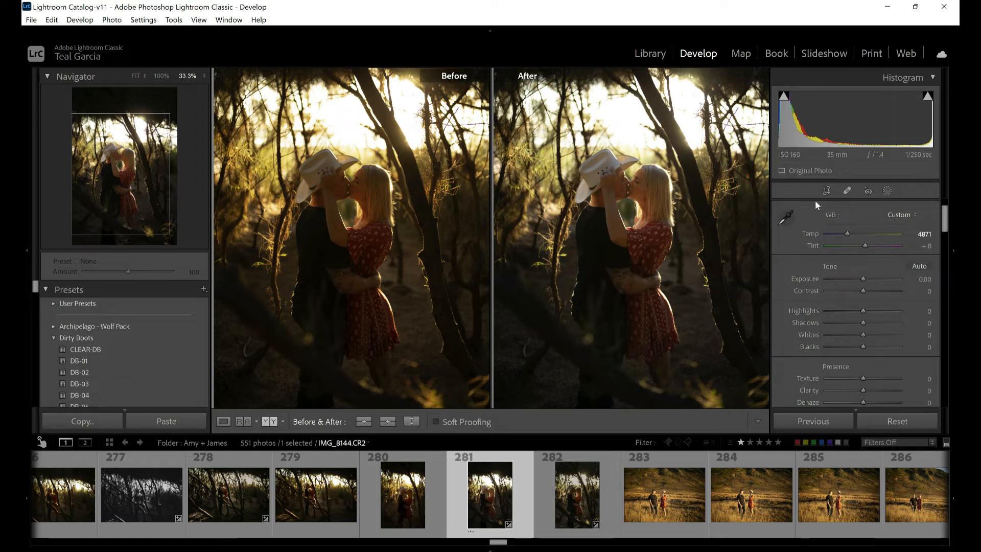
key(equal)
key(equal)
key(equal)
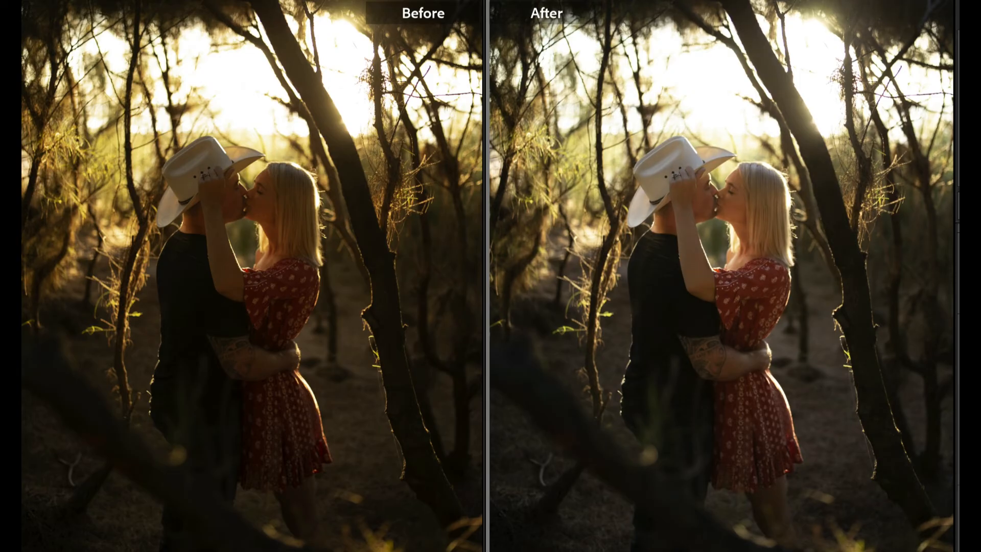
key(z)
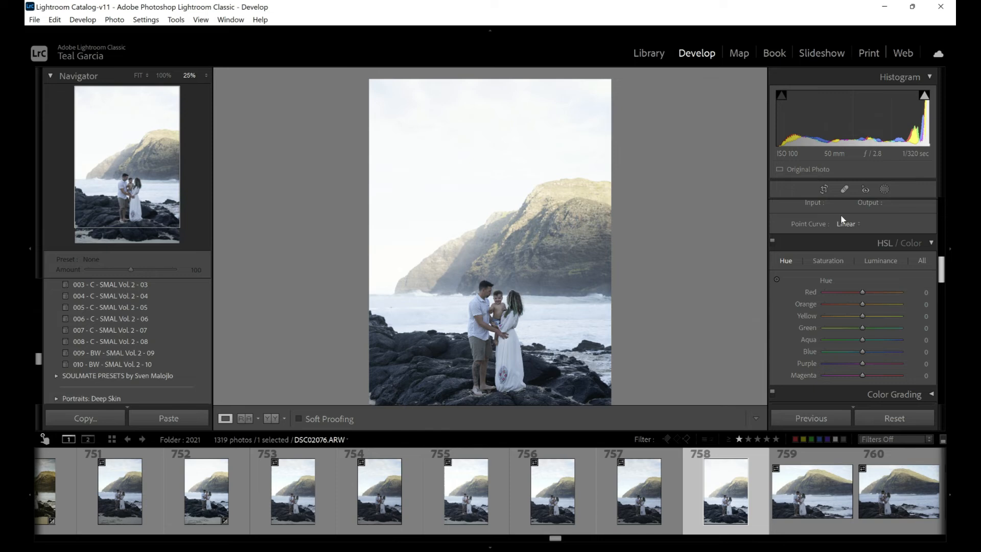
Step: Add a slightly slanted linear gradient mask fading from the top of the sky down to the rocks below the family
click(885, 190)
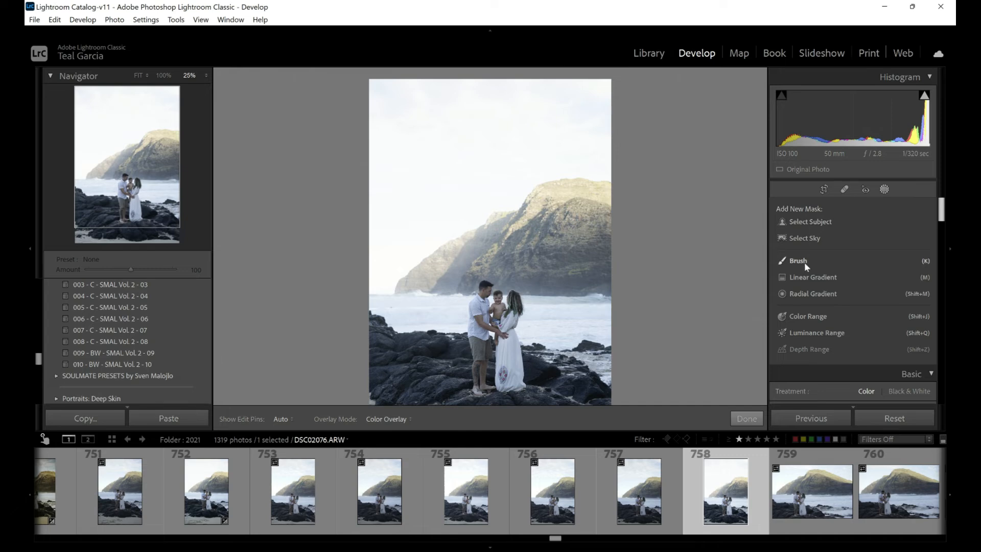
click(803, 279)
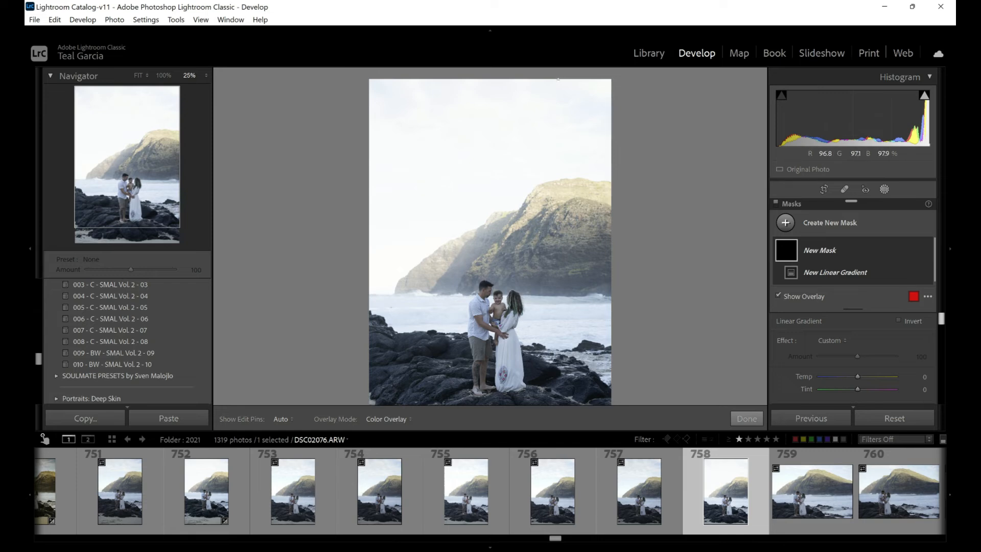
drag(556, 83, 449, 401)
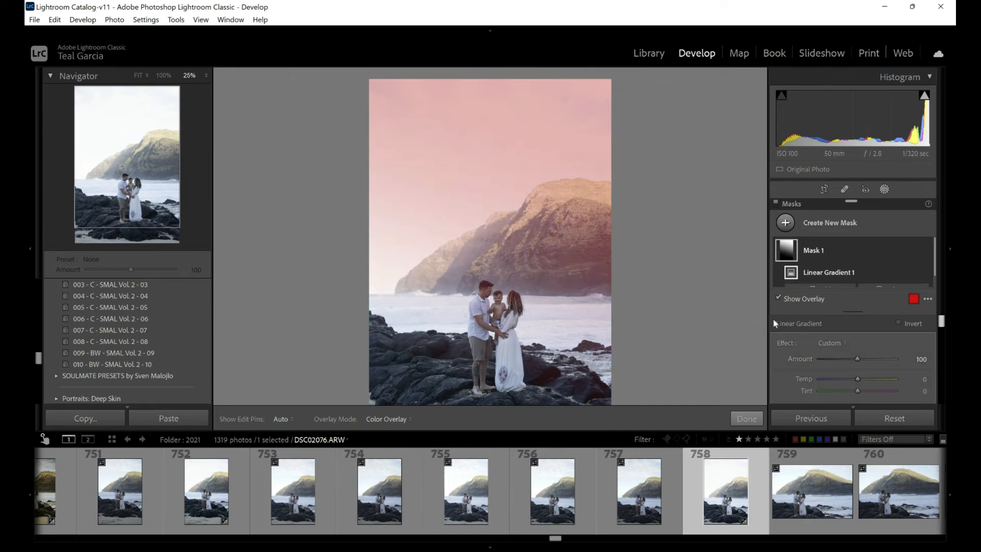
Step: Subtract the family from the linear gradient mask using Select Subject
mouse_move(854, 270)
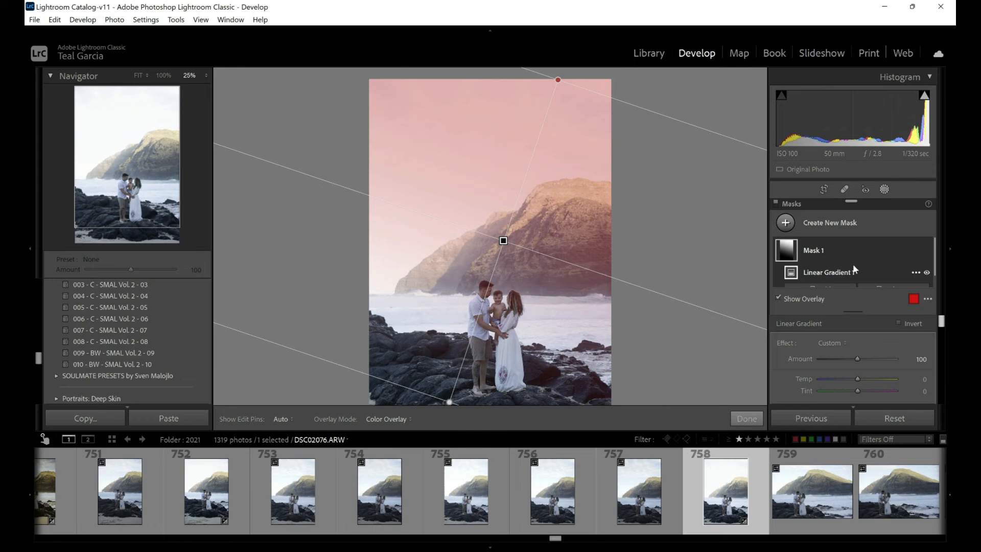
scroll(854, 270, down, 1)
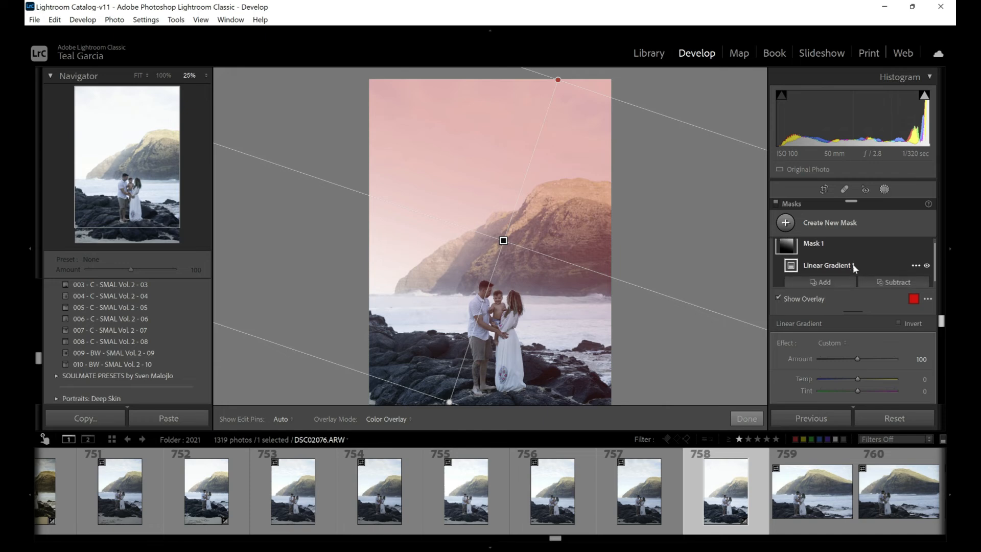
click(885, 280)
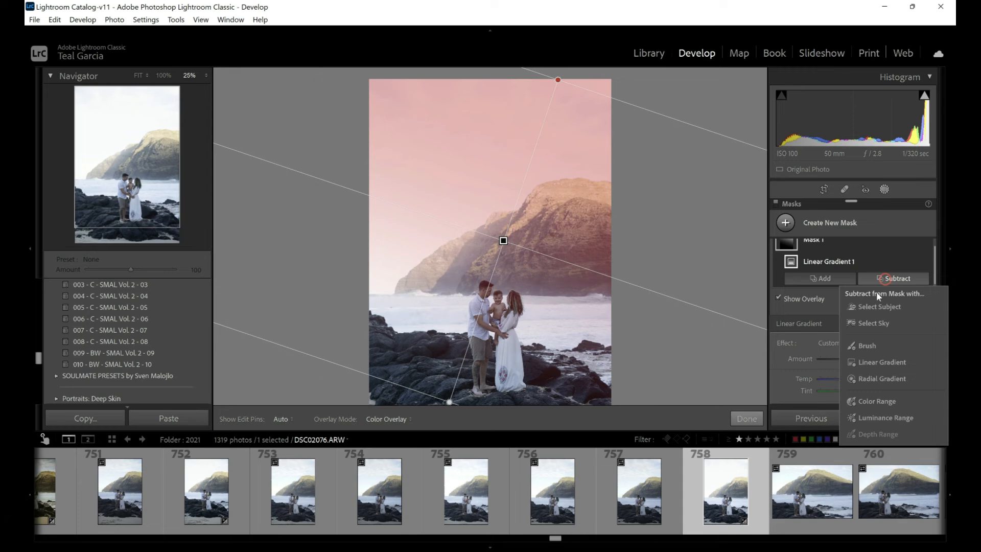
click(875, 308)
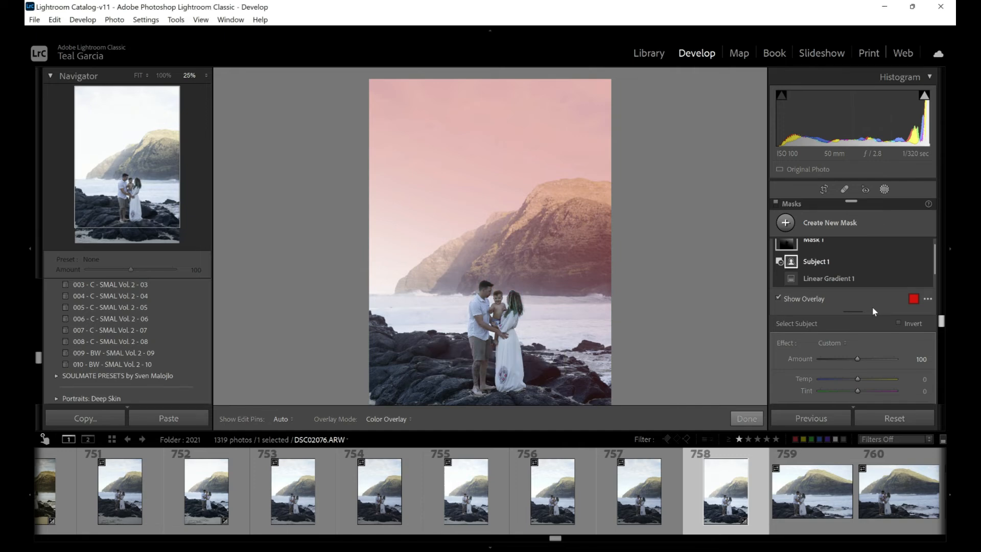
Step: Hide the mask overlay, set the gradient mask's exposure to −2.47 and finish masking
scroll(942, 322, down, 1)
scroll(943, 325, down, 1)
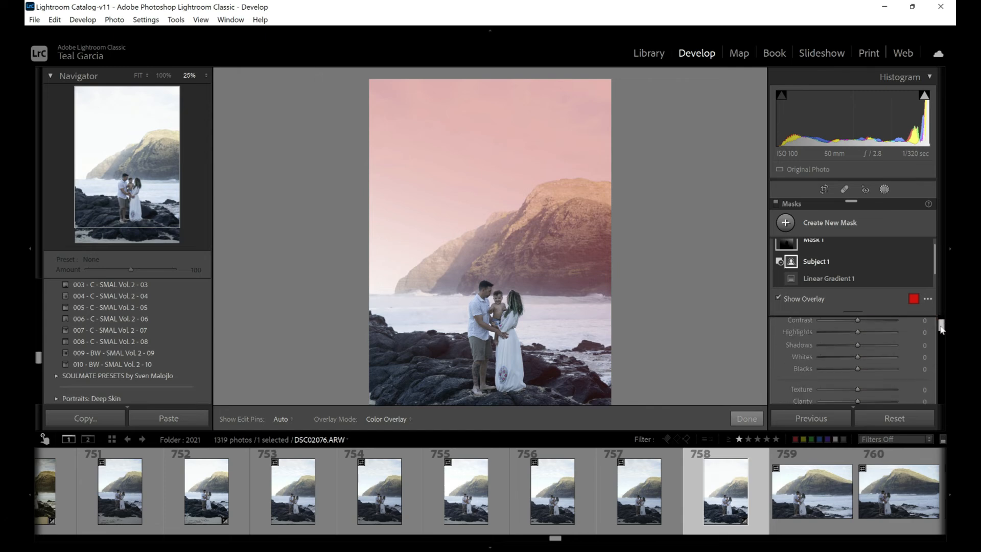
drag(942, 328, 942, 325)
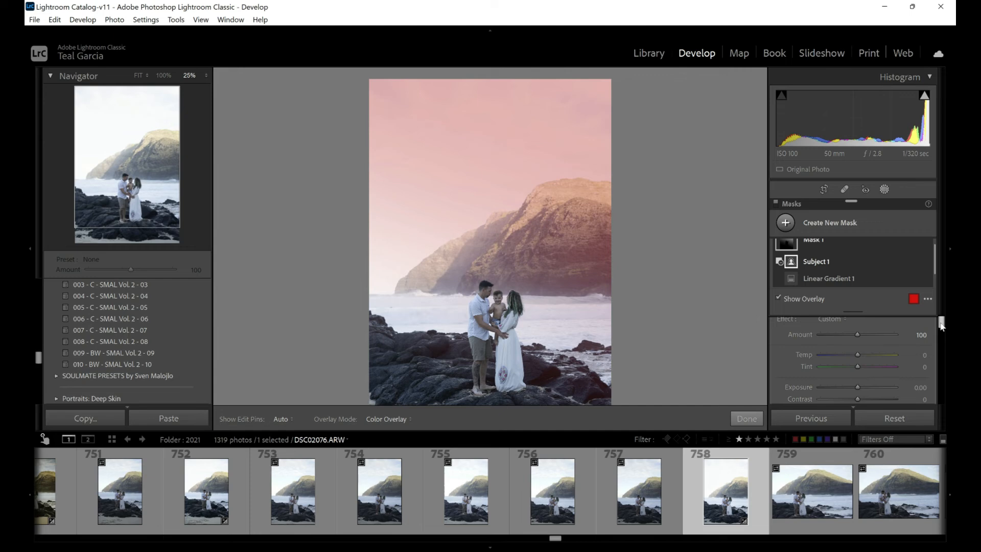
key(o)
drag(857, 388, 833, 388)
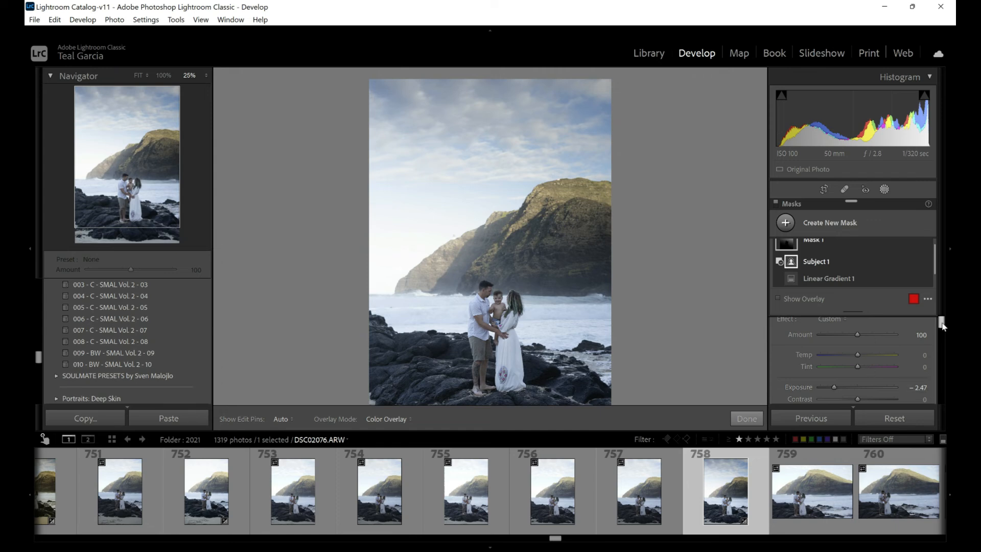
click(747, 419)
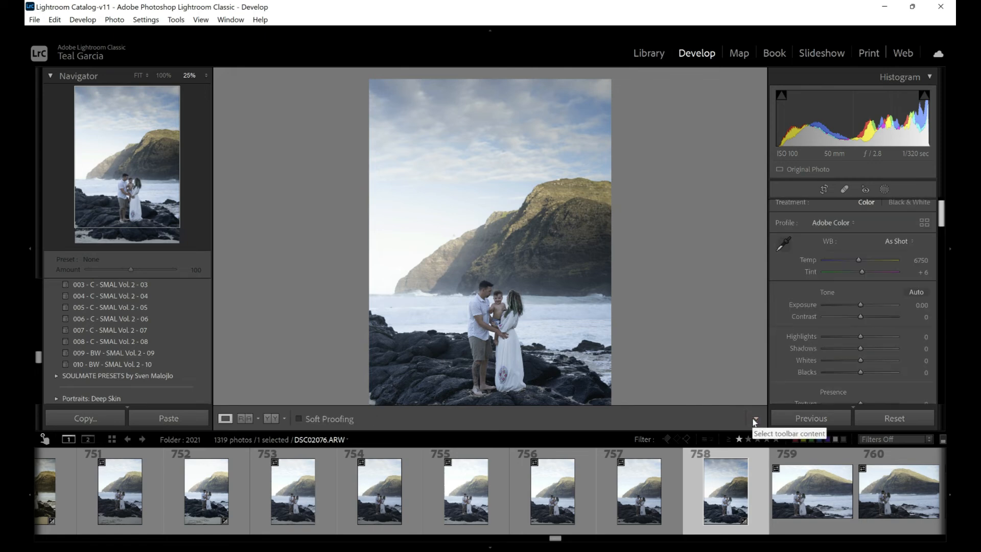
Step: Raise the whole photo's exposure to +0.40
key(shift+equal)
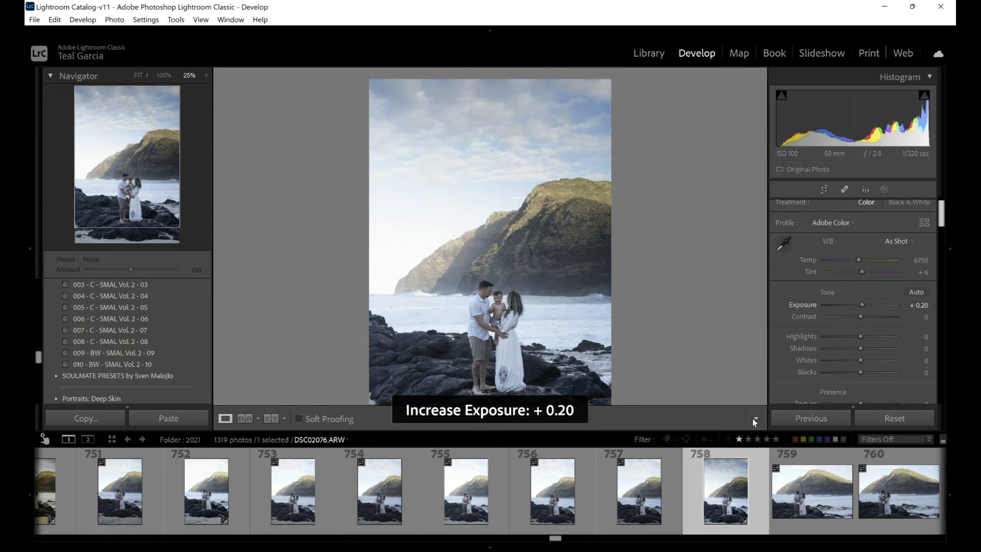
key(shift+equal)
key(shift+equal)
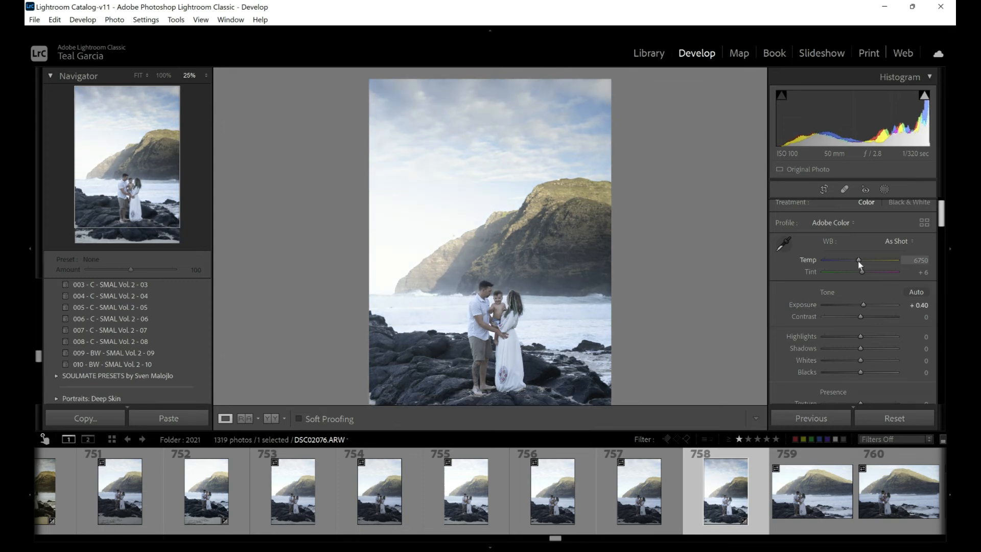
Step: Set the white balance temperature to 8100 and show the before and after versions of the beach photo side by side
scroll(859, 264, up, 5)
scroll(859, 264, up, 2)
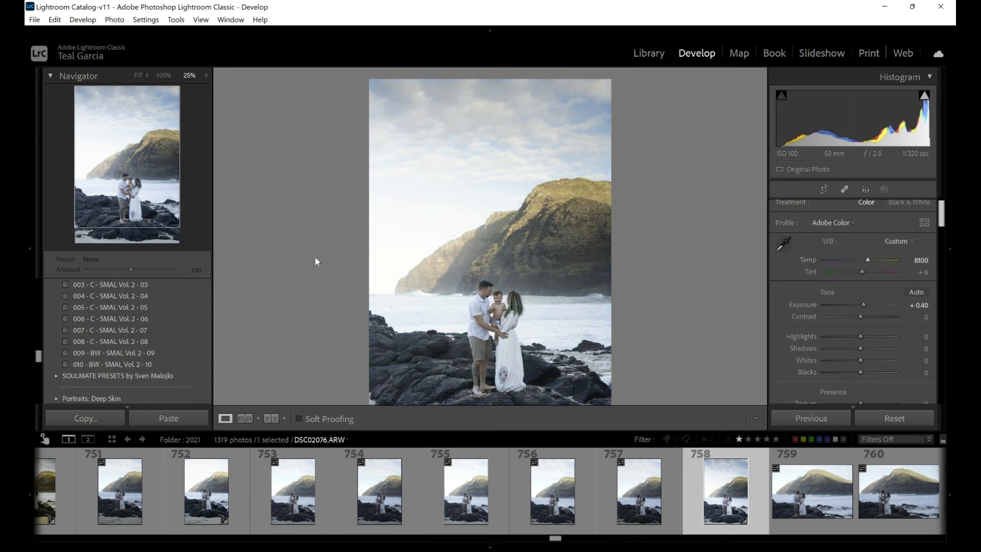
key(y)
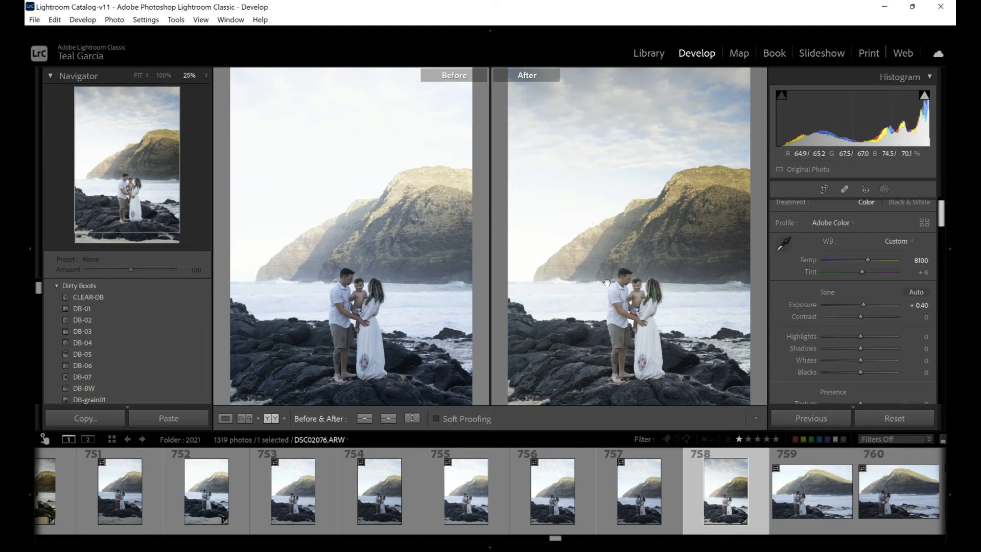